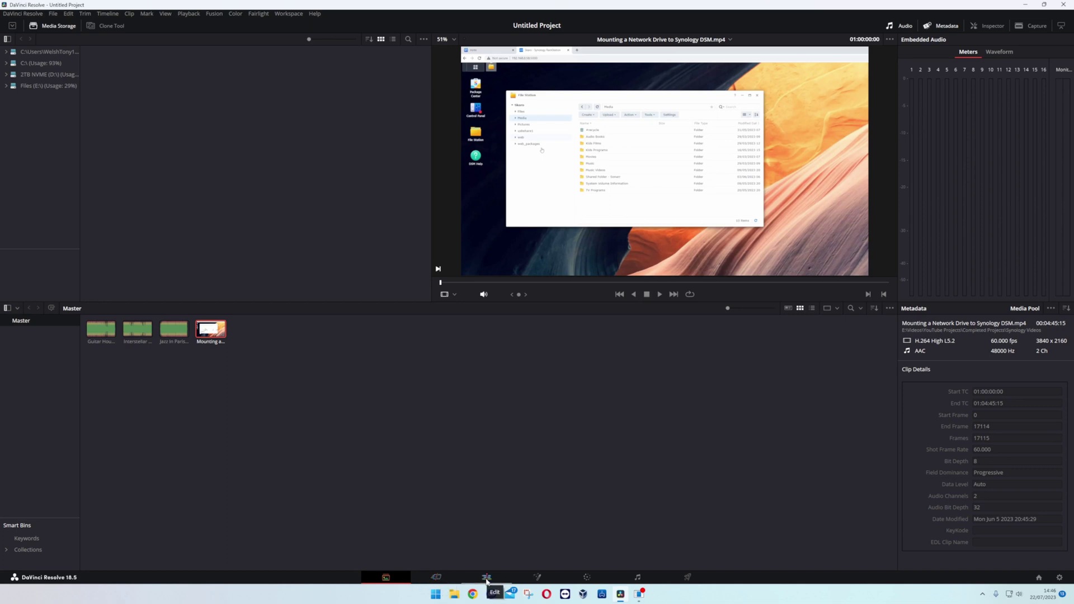
# On the Edit page, drop 'Mounting a Network Drive to Synology DSM.mp4' into an empty timeline, creating Timeline 1
pyautogui.click(487, 580)
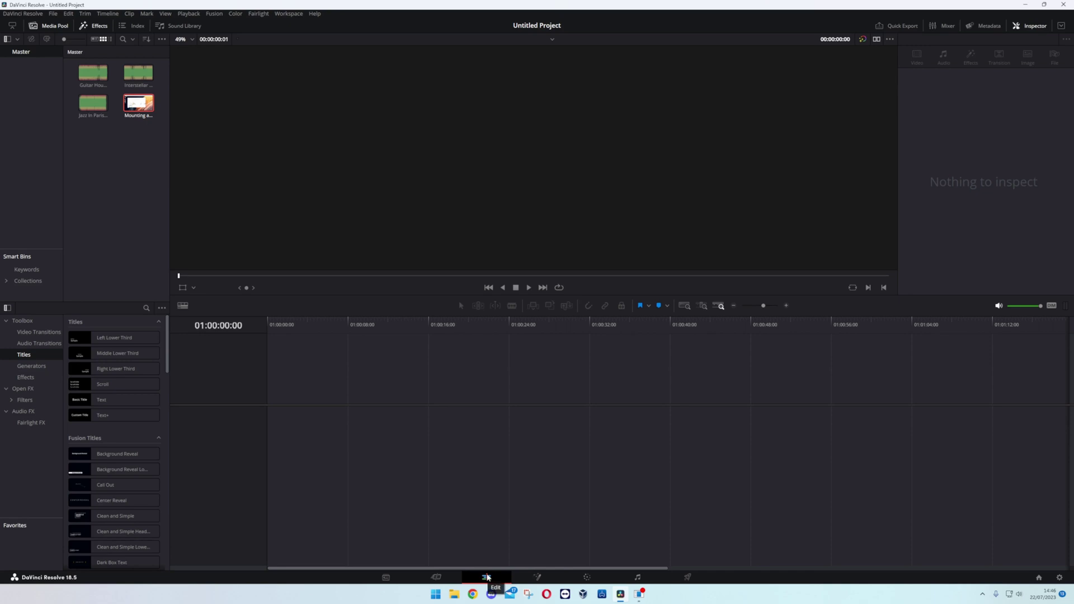
pyautogui.click(140, 110)
pyautogui.moveTo(289, 398); pyautogui.dragTo(273, 444)
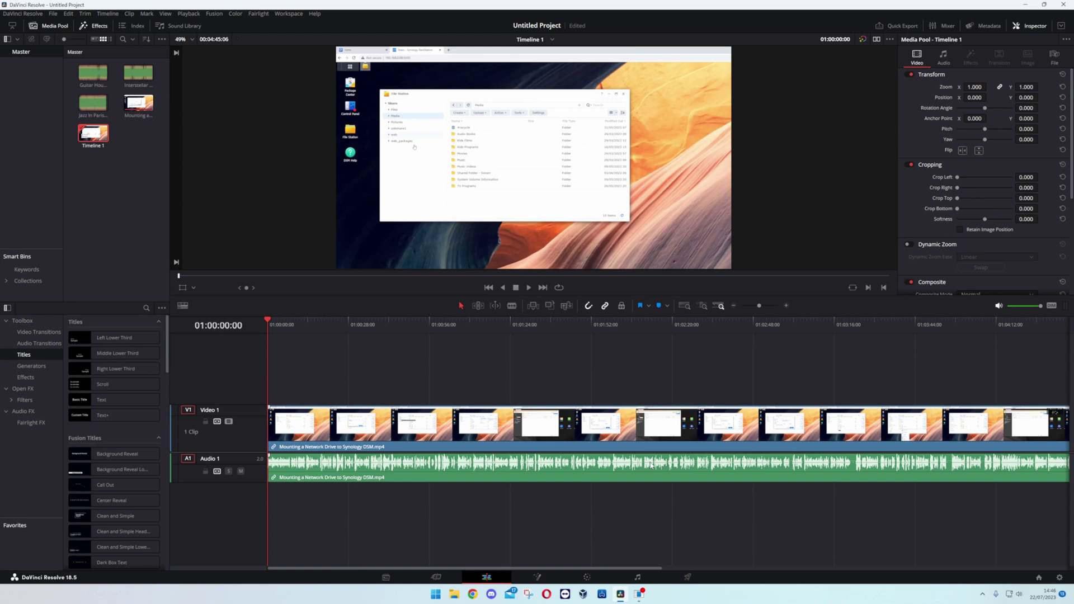
# Enlarge the A1 track and pull the recording's audio volume line down to -1.09 dB
pyautogui.moveTo(224, 482); pyautogui.dragTo(228, 550)
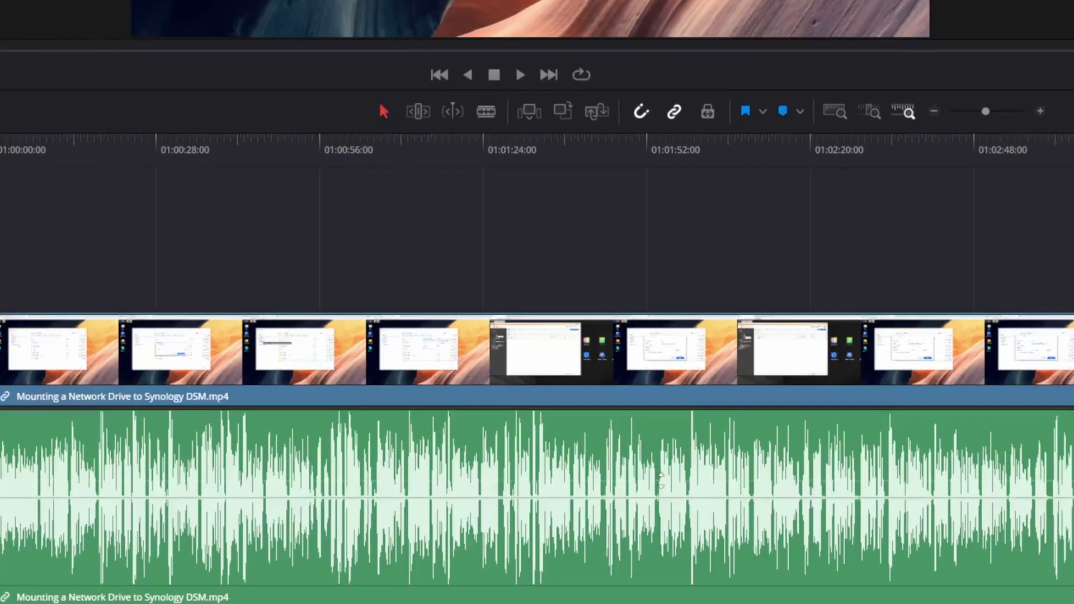
pyautogui.moveTo(661, 480)
pyautogui.moveTo(661, 480); pyautogui.dragTo(659, 482)
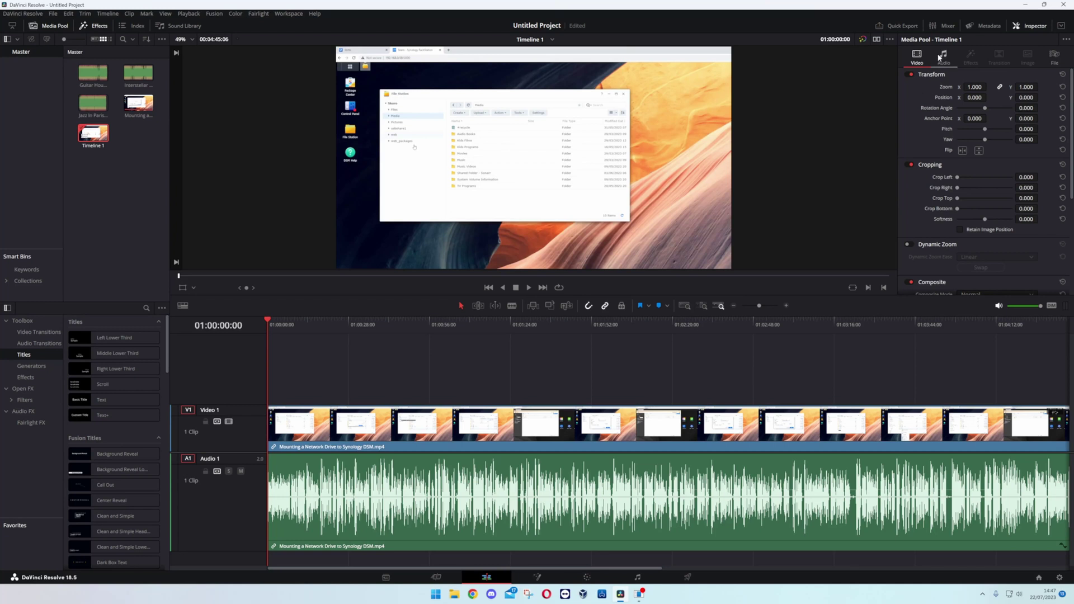
# In the Inspector's Audio tab, set the recording's volume to 0.20 and save the project
pyautogui.click(1032, 27)
pyautogui.click(1032, 28)
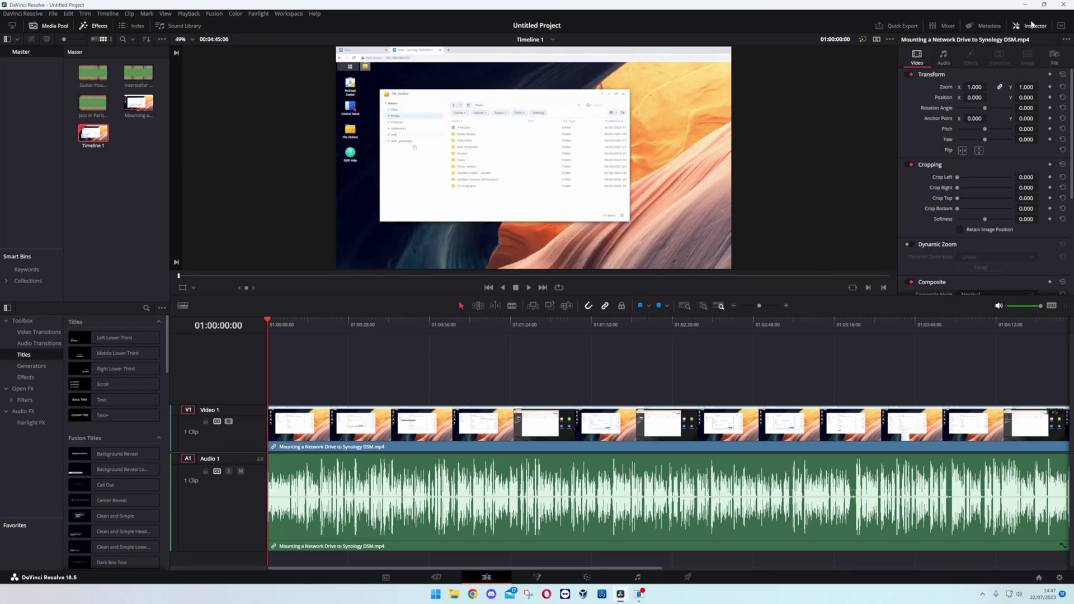
pyautogui.click(944, 56)
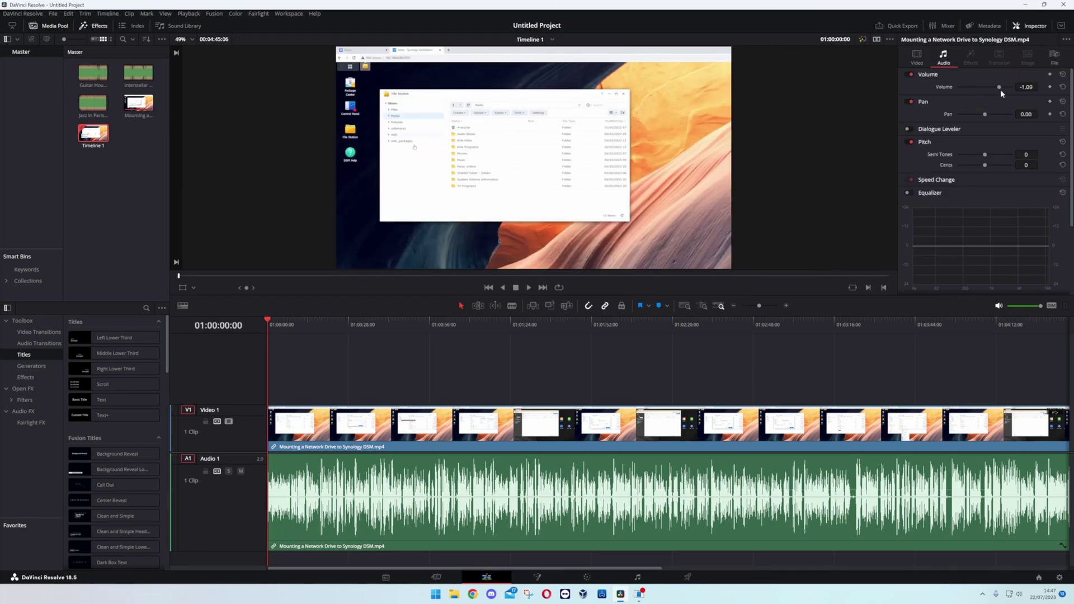
pyautogui.moveTo(1000, 89); pyautogui.dragTo(1001, 90)
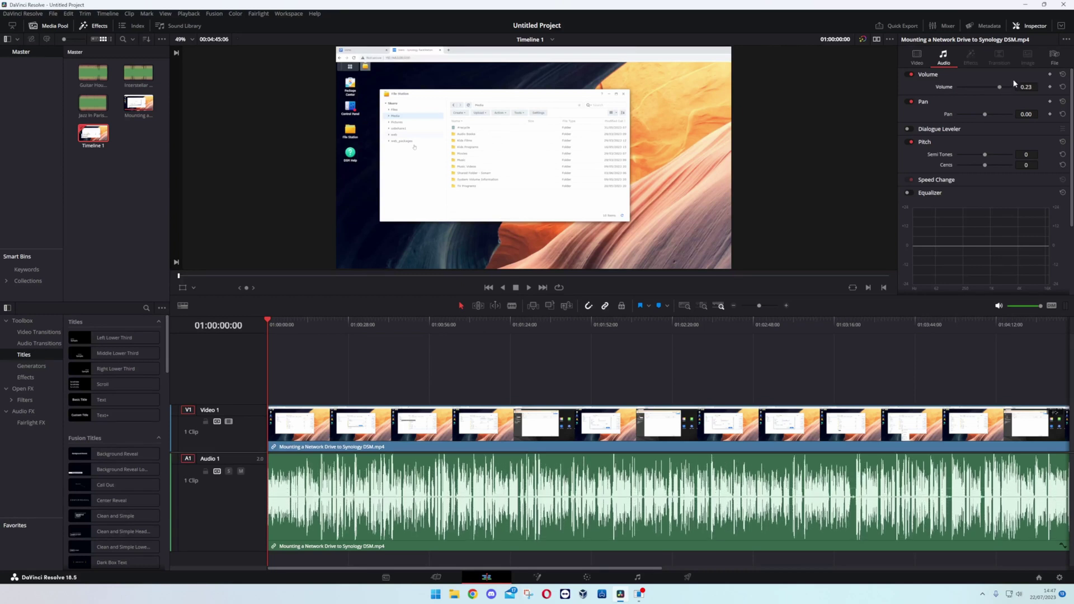
pyautogui.click(1026, 87)
pyautogui.hotkey('ctrl', 's')
pyautogui.click(1030, 101)
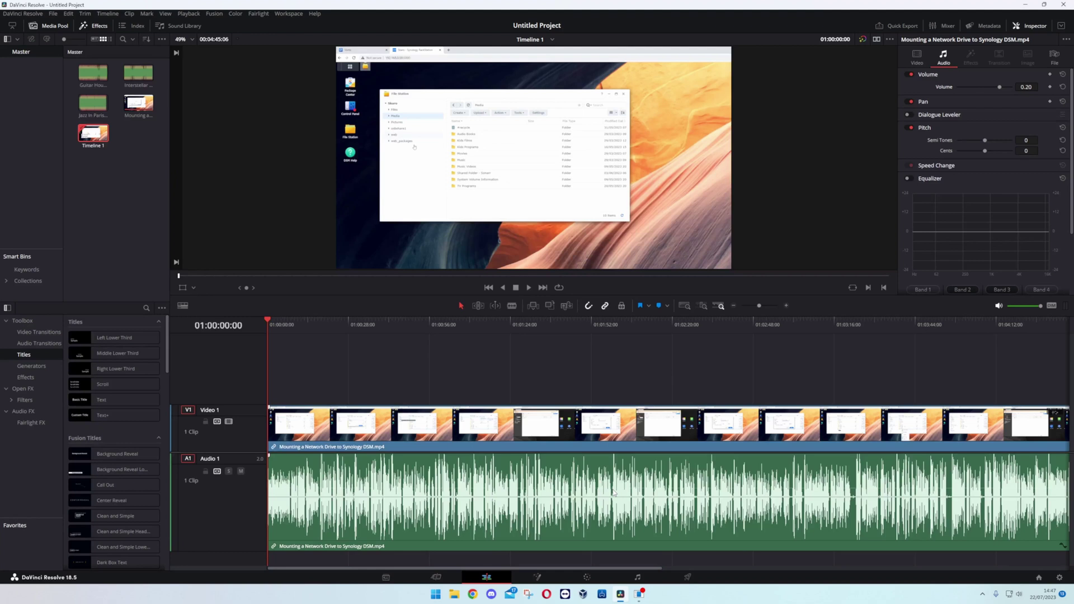
# Lower the recording's audio volume line to -0.16 dB, then select its video and audio clips
pyautogui.moveTo(615, 496); pyautogui.dragTo(618, 488)
pyautogui.doubleClick(234, 406)
pyautogui.click(804, 377)
pyautogui.click(364, 490)
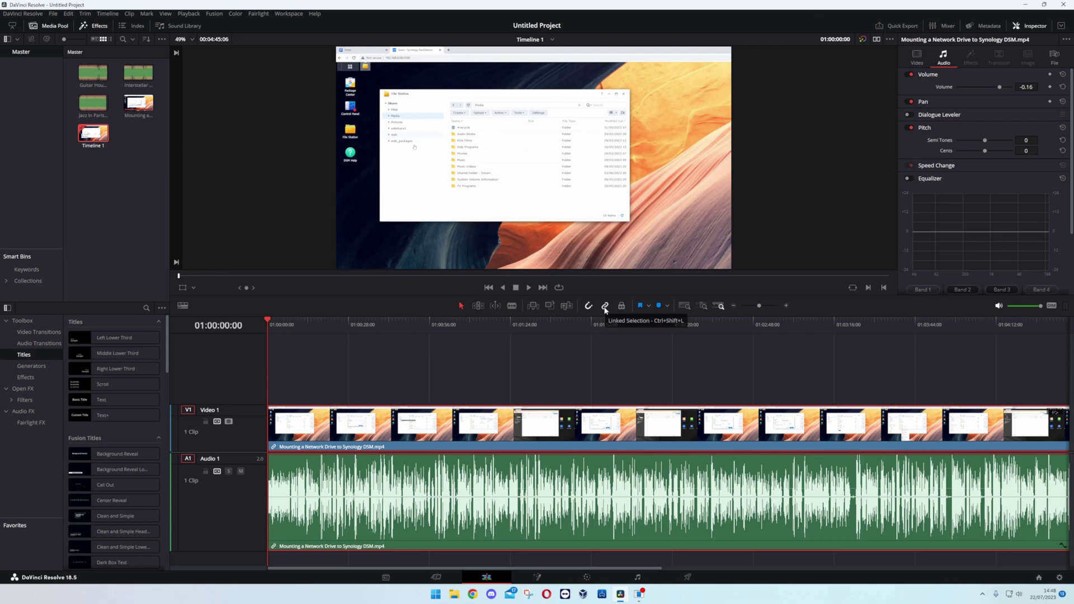
# Select the recording's video and audio clips and turn on linked selection
pyautogui.click(589, 380)
pyautogui.click(582, 428)
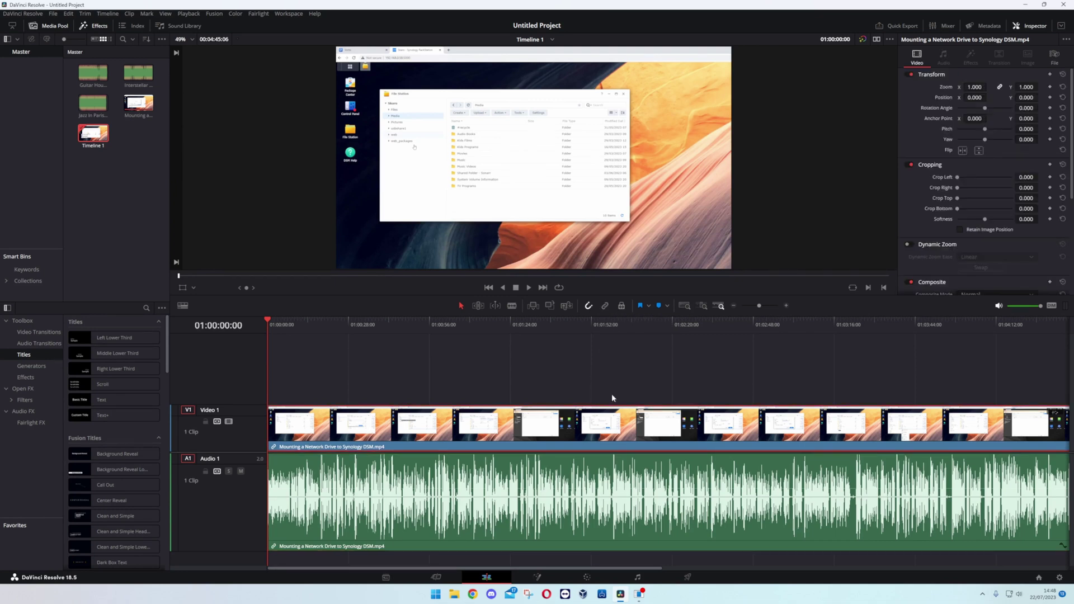
pyautogui.click(551, 504)
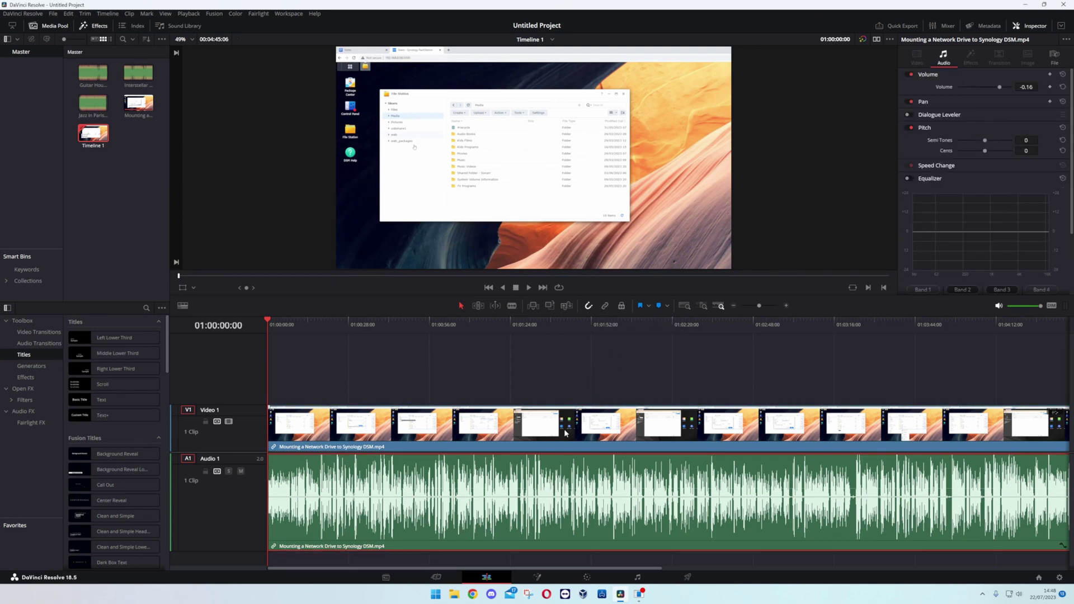
pyautogui.click(568, 431)
pyautogui.click(557, 511)
pyautogui.click(565, 439)
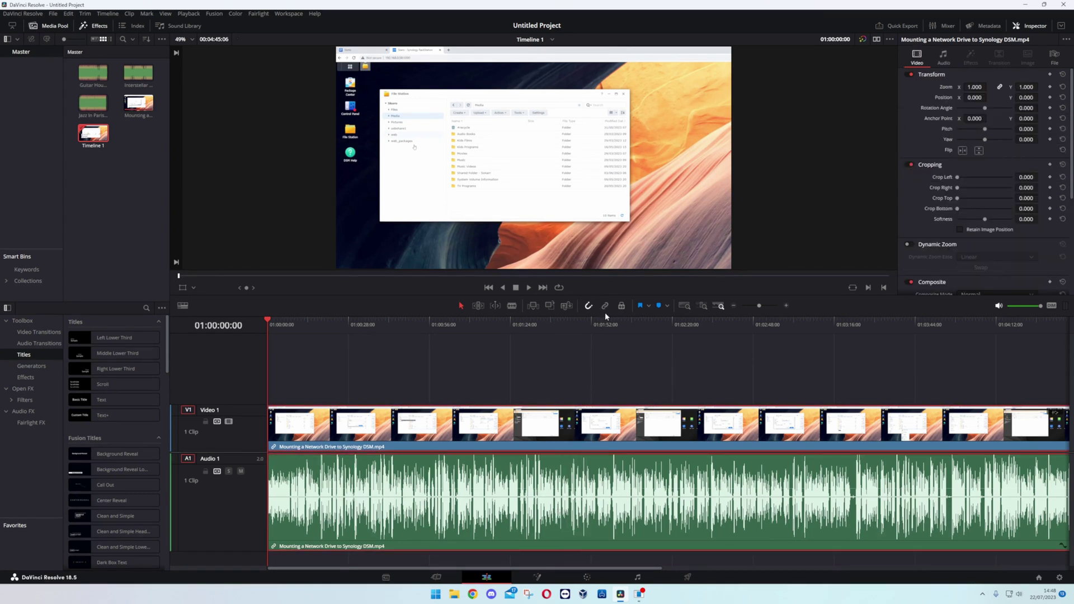
pyautogui.click(605, 306)
# Untick Link Clips on the video clip's context menu and save the project
pyautogui.click(534, 434)
pyautogui.rightClick(535, 434)
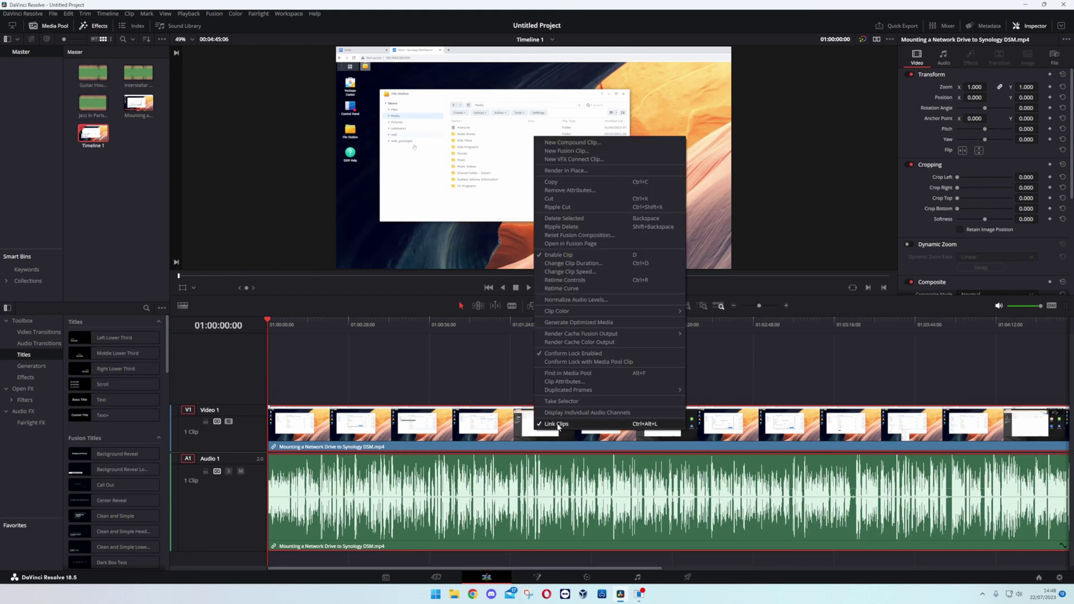
pyautogui.click(552, 424)
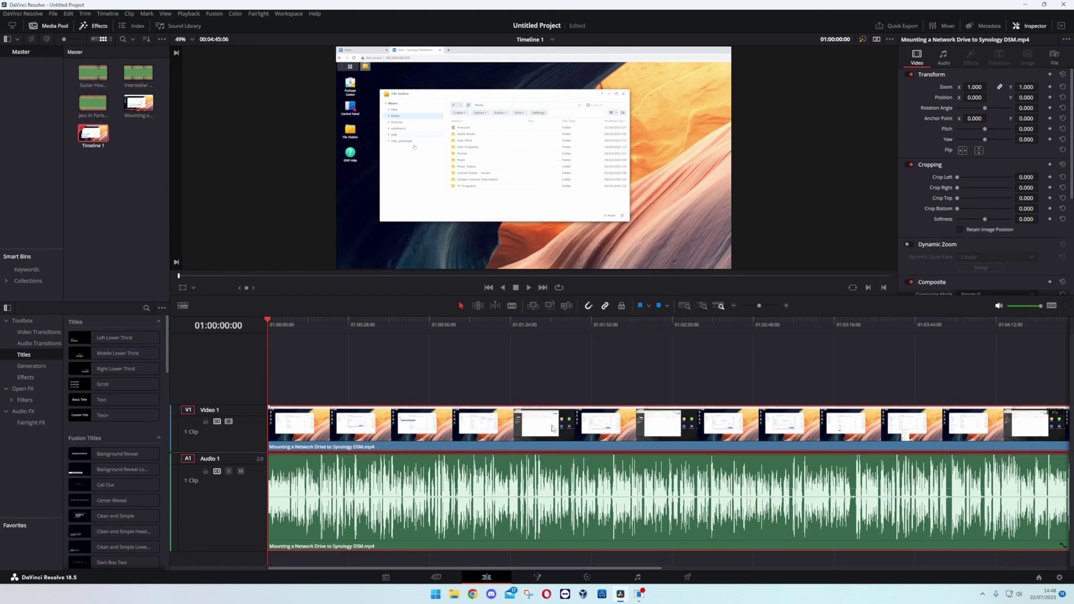
pyautogui.hotkey('ctrl', 's')
# Ripple Cut the recording's original audio off A1 and shrink the Audio 1 track
pyautogui.moveTo(448, 503); pyautogui.dragTo(423, 516)
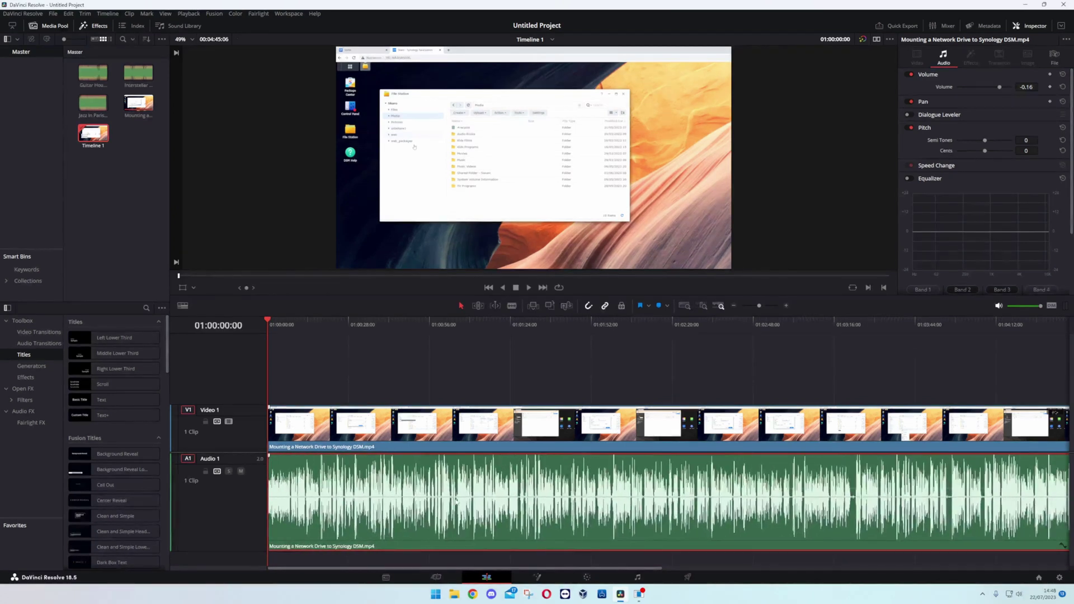
pyautogui.rightClick(478, 476)
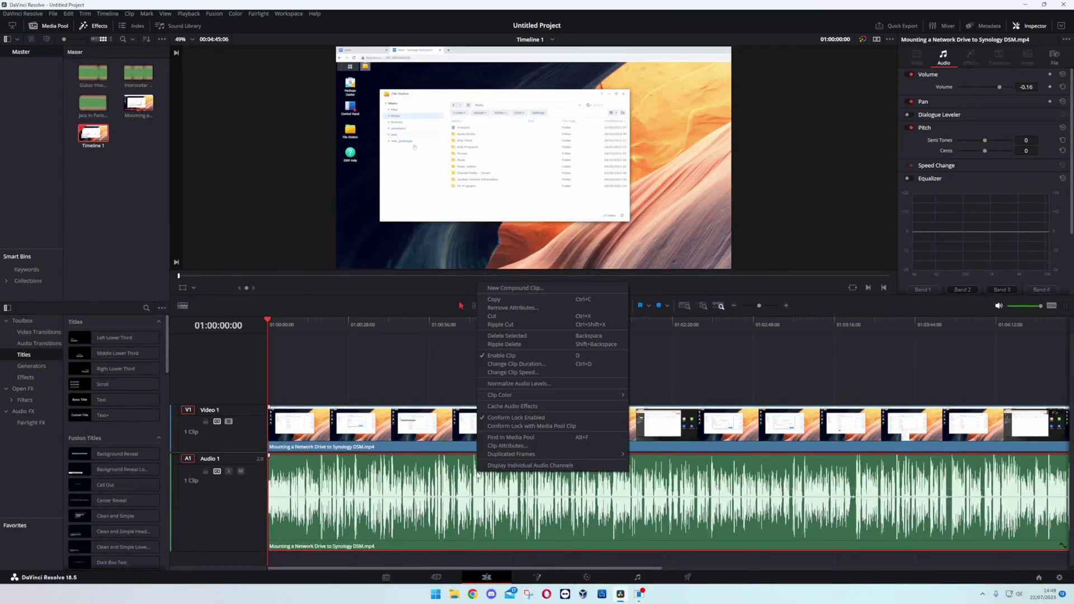
pyautogui.click(503, 317)
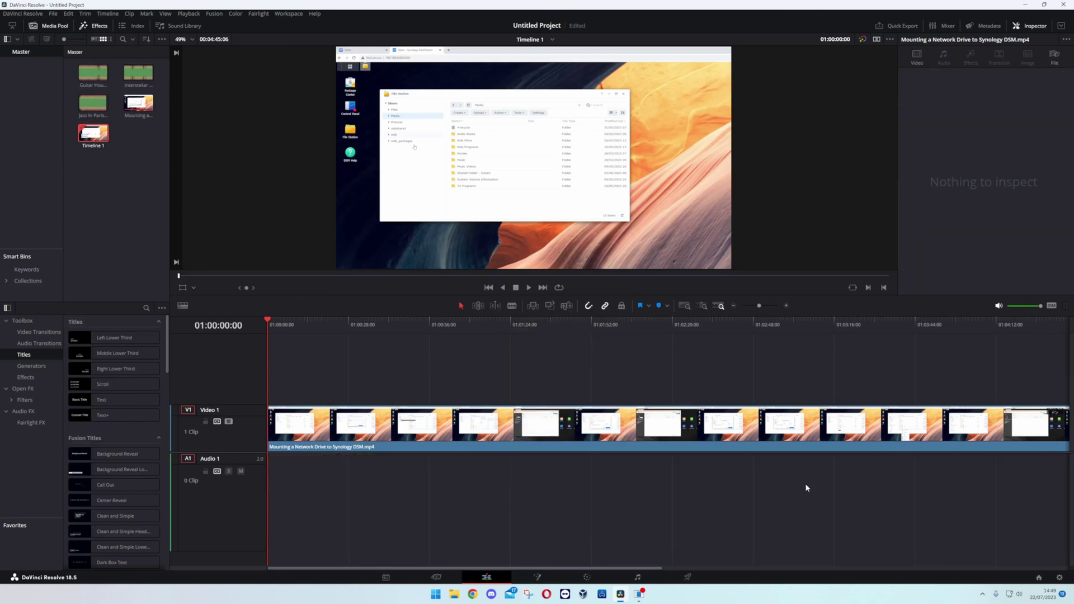
pyautogui.moveTo(237, 549); pyautogui.dragTo(247, 491)
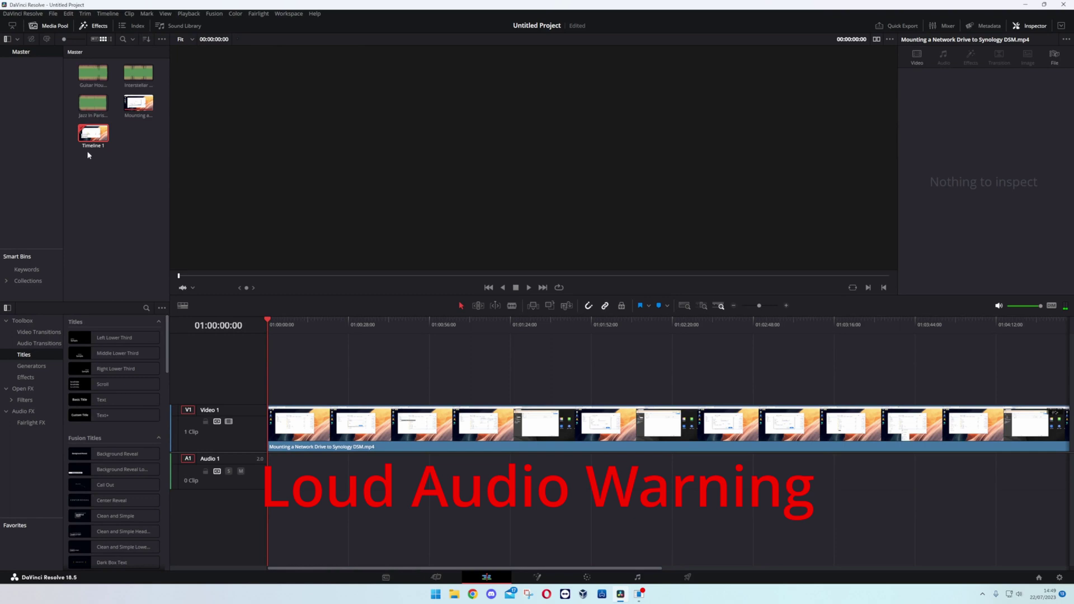
# Add Jazz In Paris from the Media Pool onto Audio 1 and make the track taller
pyautogui.click(92, 102)
pyautogui.moveTo(92, 103); pyautogui.dragTo(276, 480)
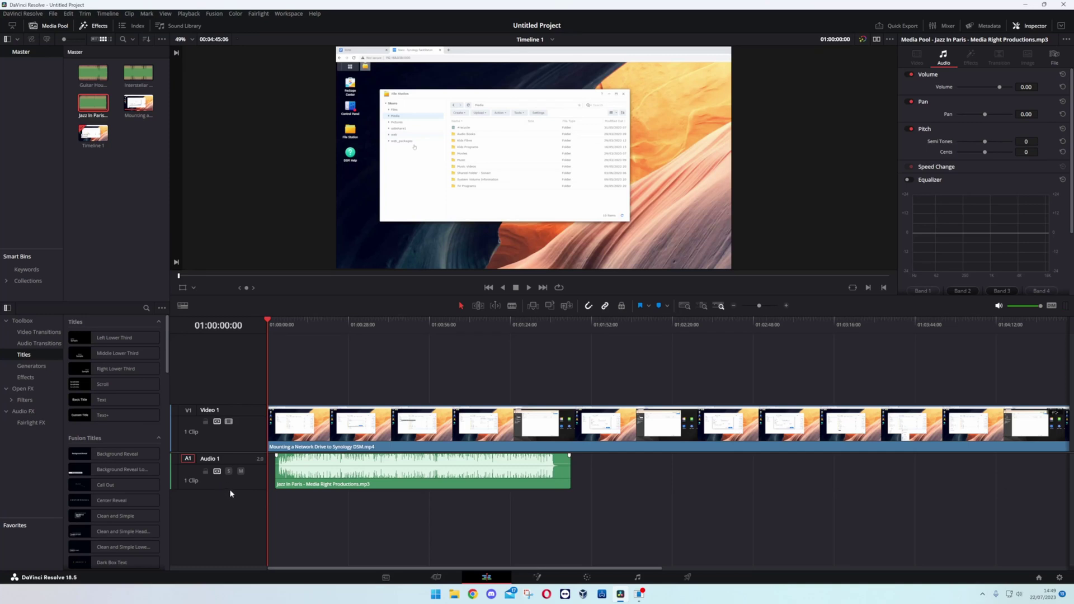
pyautogui.moveTo(229, 489); pyautogui.dragTo(236, 549)
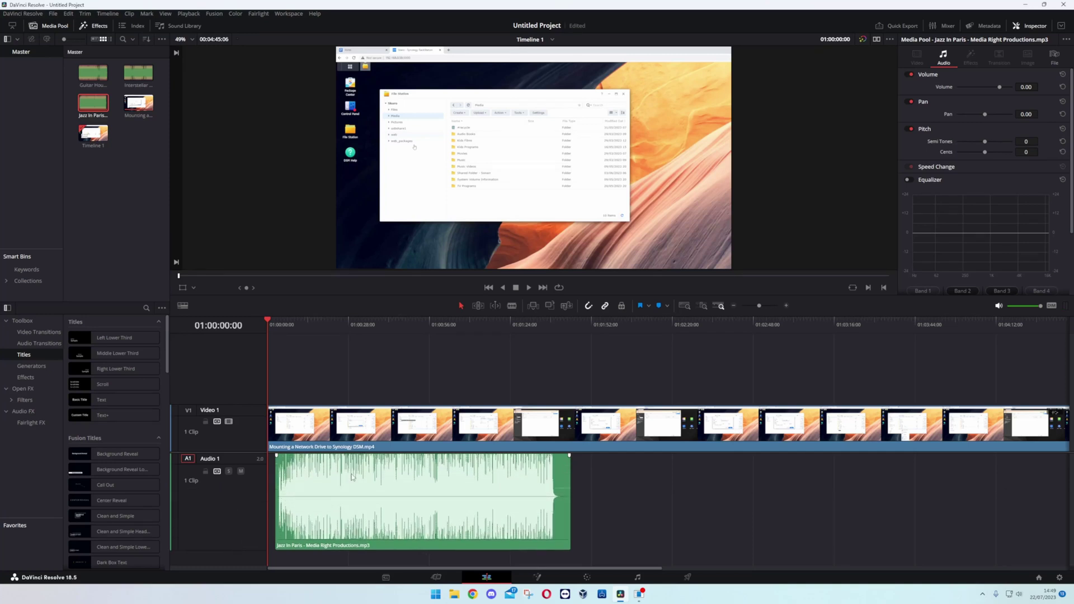
# Lower Jazz In Paris to about -4.39 dB, save, and slide it to the timeline start
pyautogui.moveTo(561, 490); pyautogui.dragTo(557, 484)
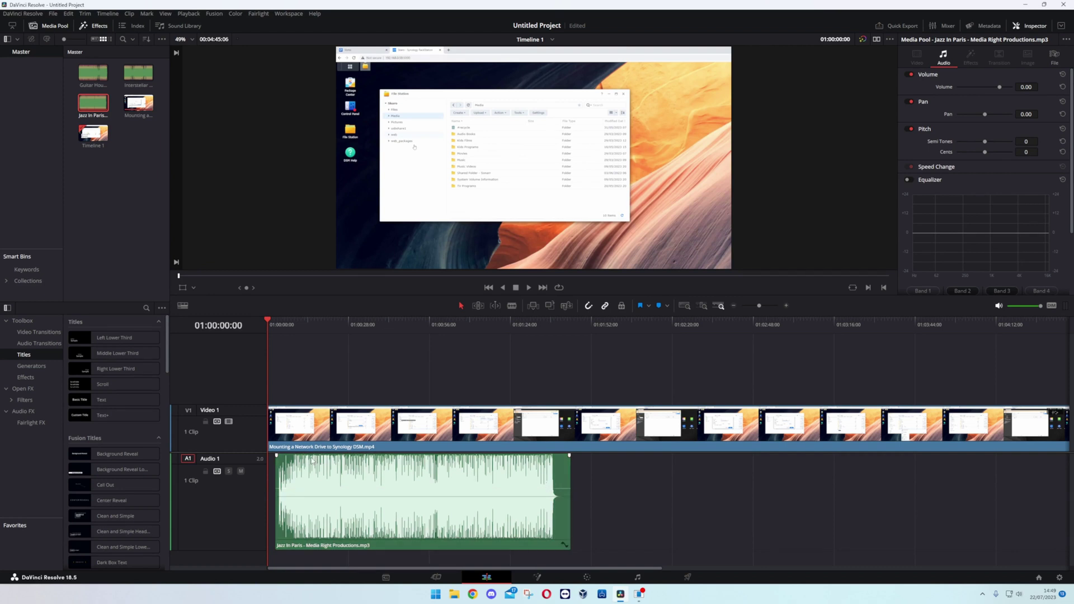
pyautogui.hotkey('ctrl', 's')
pyautogui.moveTo(560, 490); pyautogui.dragTo(552, 496)
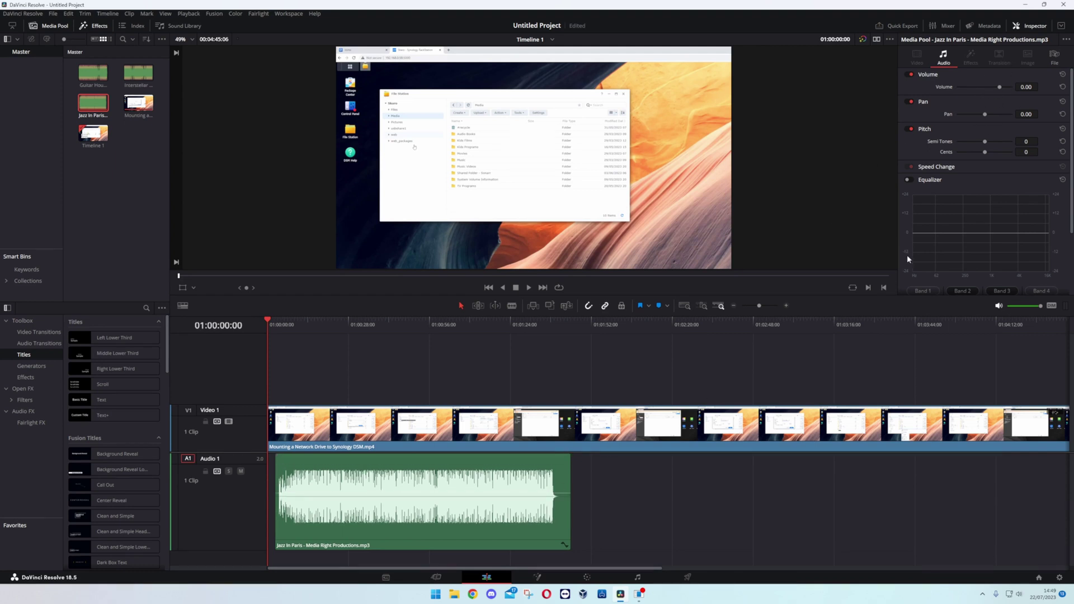
pyautogui.moveTo(547, 522); pyautogui.dragTo(539, 522)
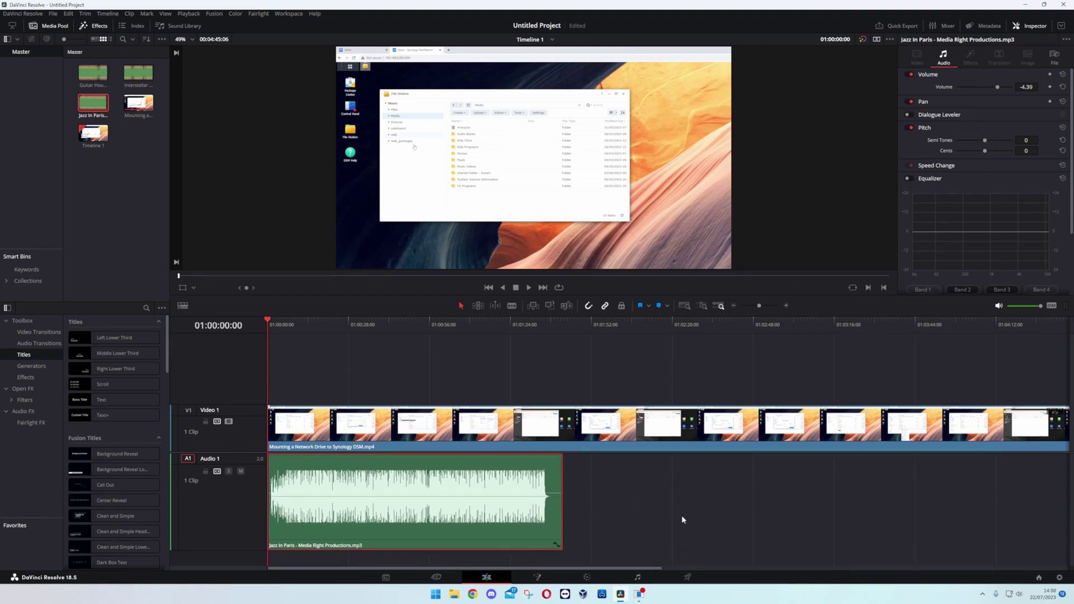
pyautogui.click(682, 515)
# Place 'Interstellar Mood - Nico Staf.mp3' on A1 directly after the Jazz In Paris clip
pyautogui.moveTo(139, 73); pyautogui.dragTo(576, 498)
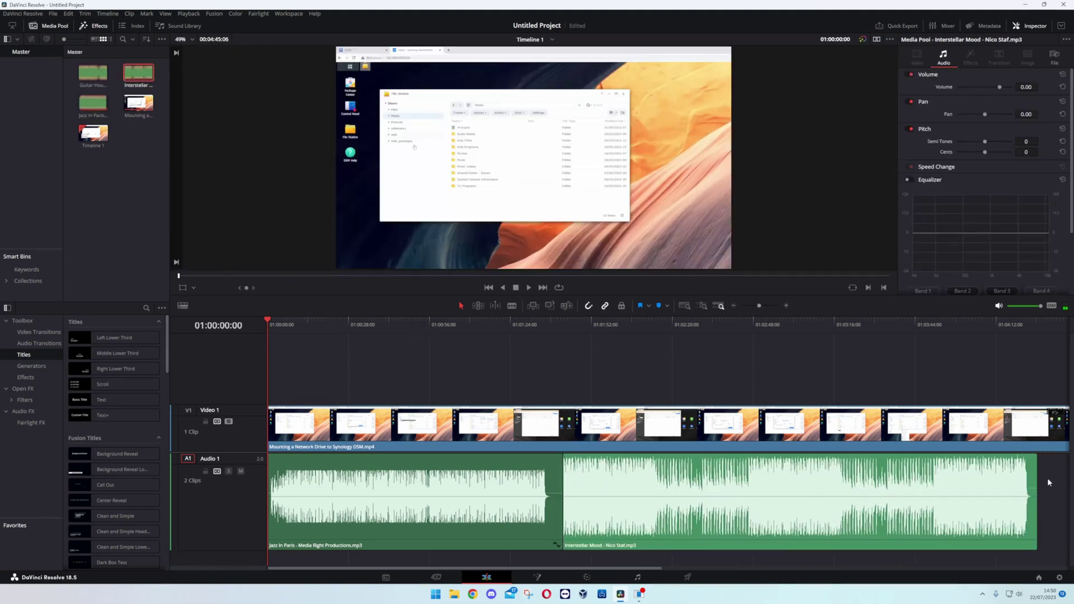